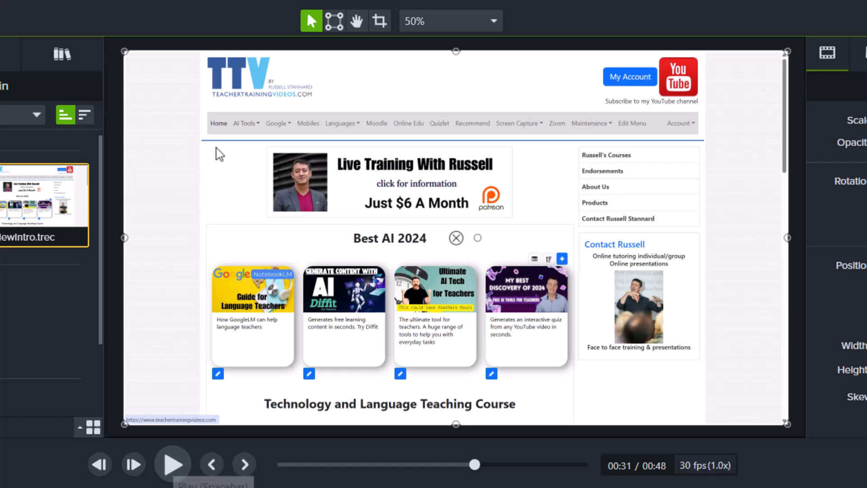
Step: Play back the NewIntro recording from 00:31 to review how its cursor moves
key(space)
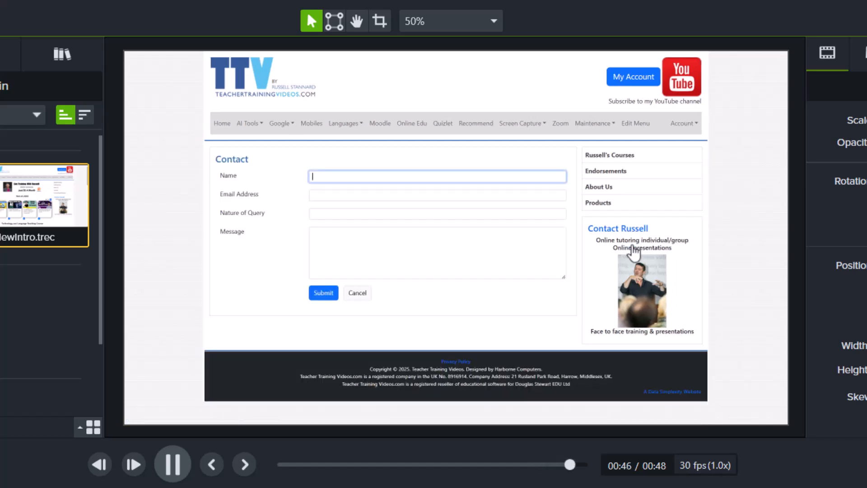
key(space)
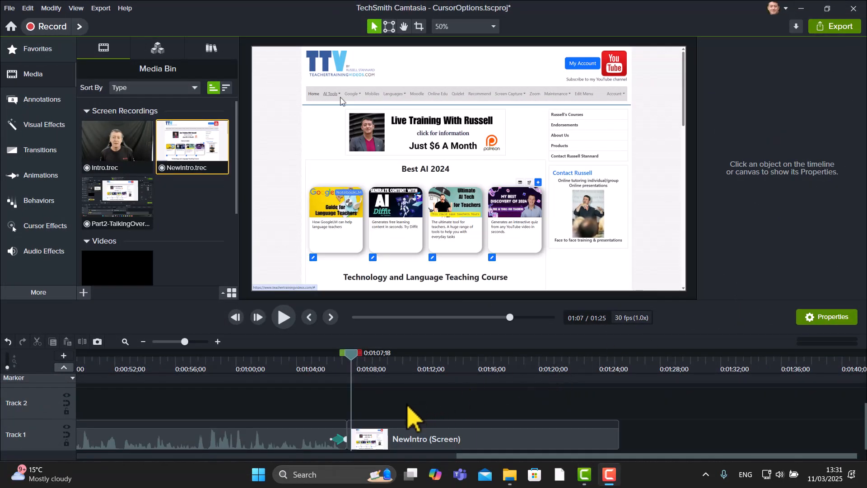
Step: Enlarge the cursor of the NewIntro clip to 341% scale and preview the playback
click(419, 442)
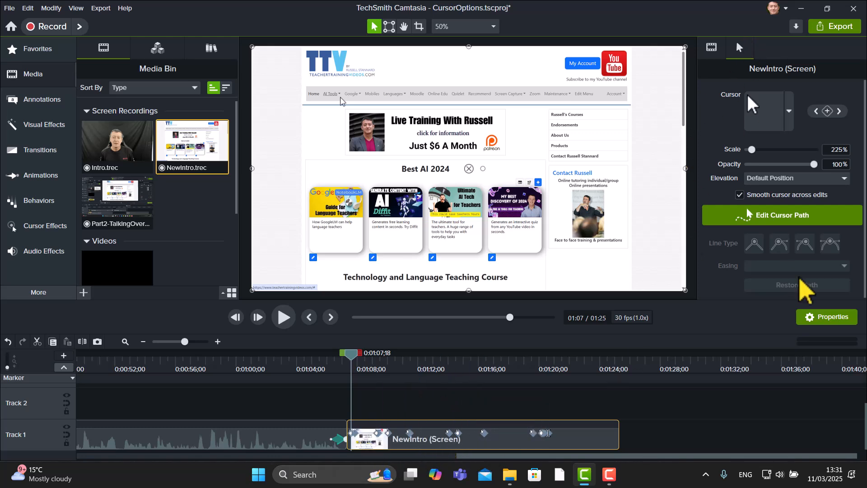
click(832, 318)
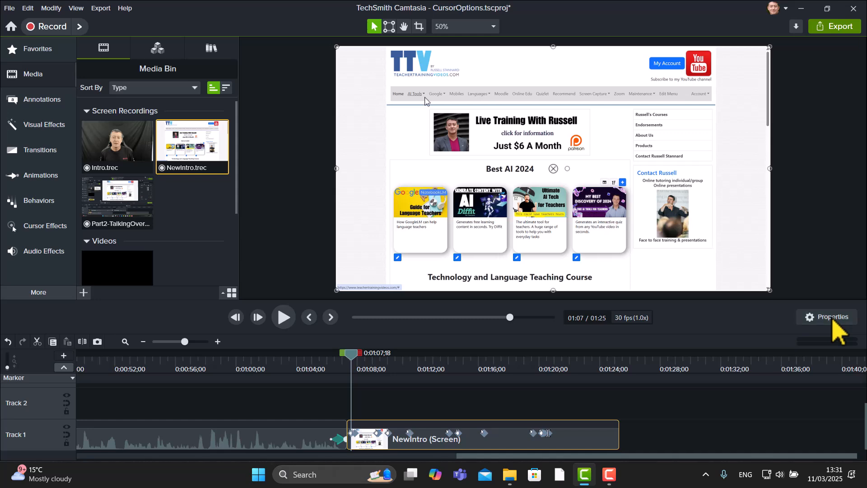
click(833, 318)
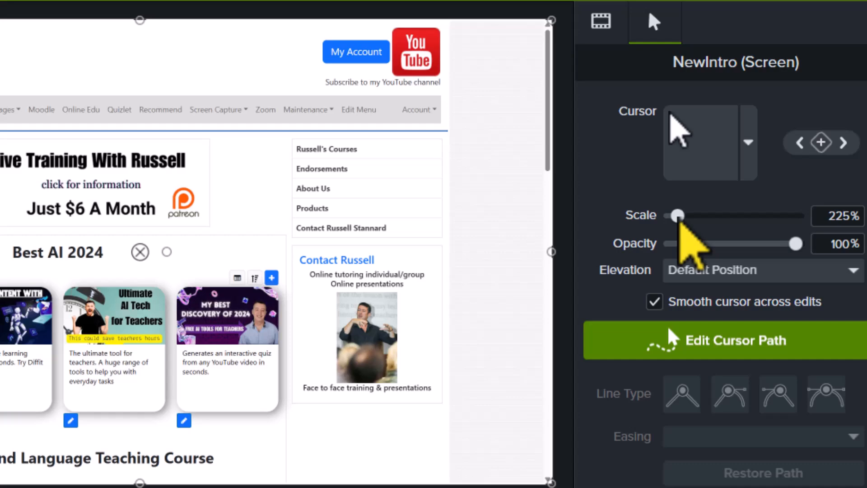
drag(678, 216, 699, 216)
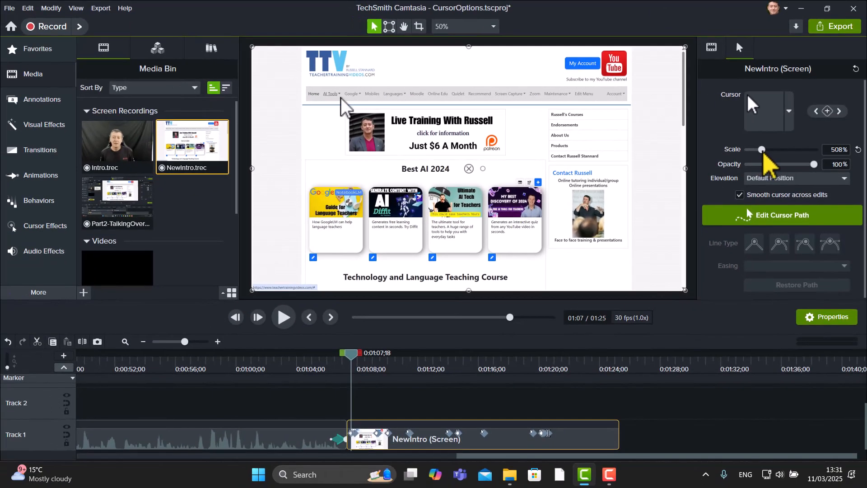
drag(763, 150, 758, 154)
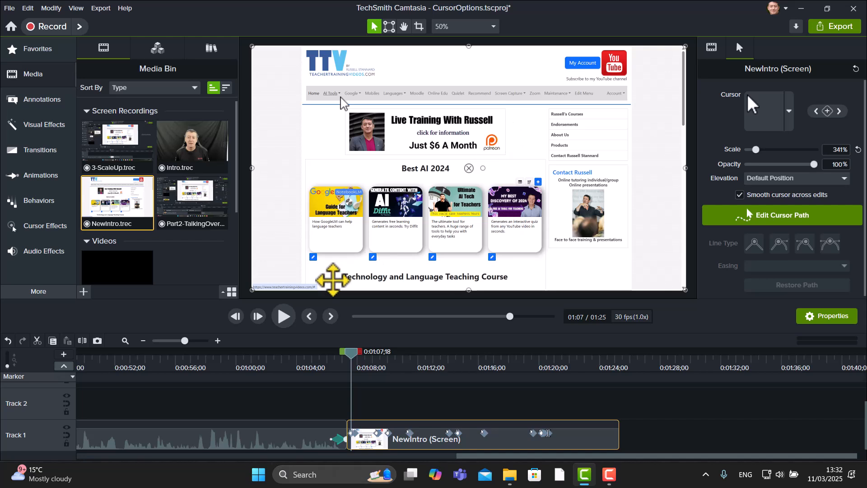
click(283, 317)
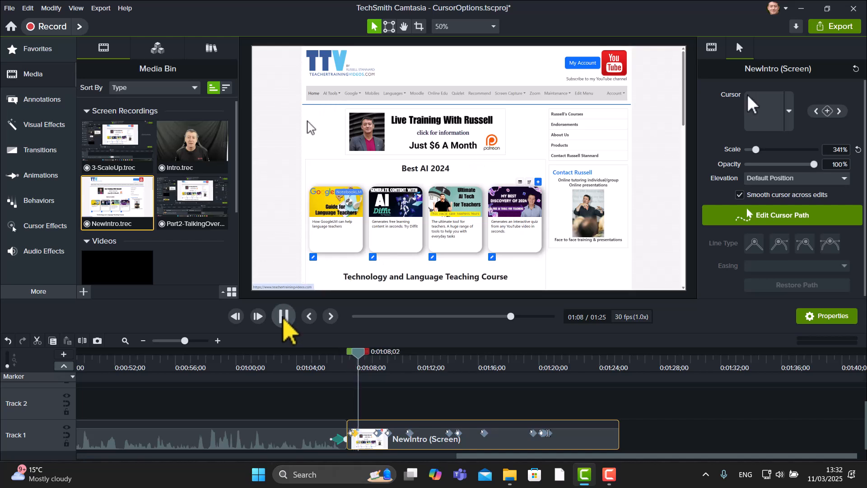
click(283, 317)
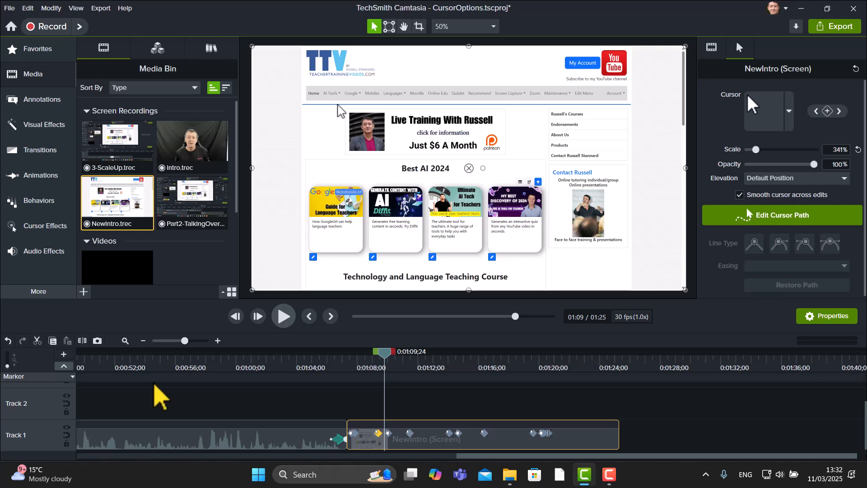
Step: Set the NewIntro clip's cursor scale to 499% and hide the cursor by setting its opacity to 0%
click(168, 441)
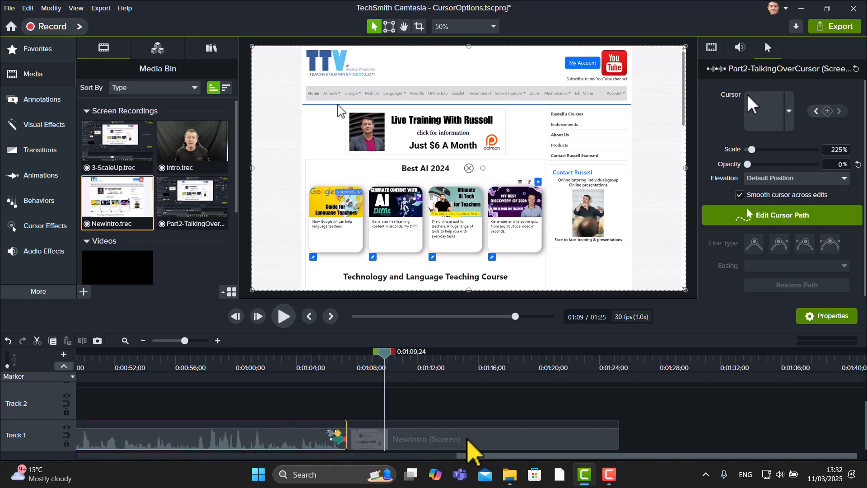
click(467, 439)
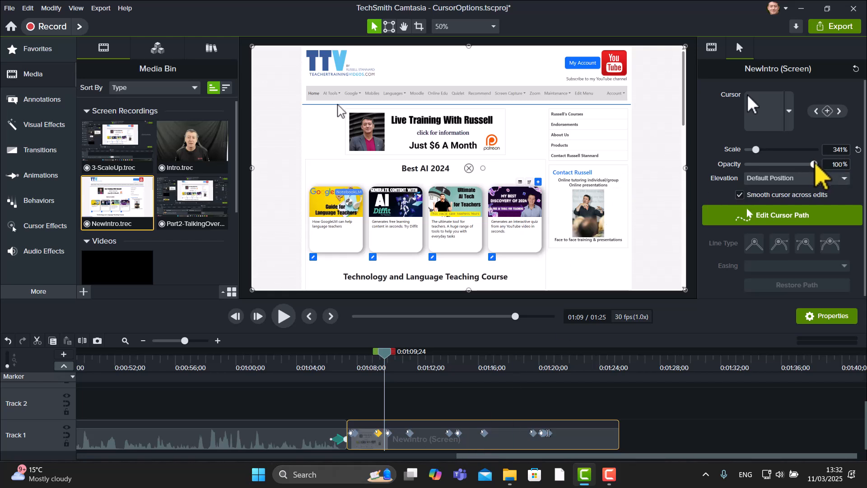
mouse_move(815, 164)
mouse_down()
mouse_move(732, 167)
mouse_move(815, 166)
mouse_up()
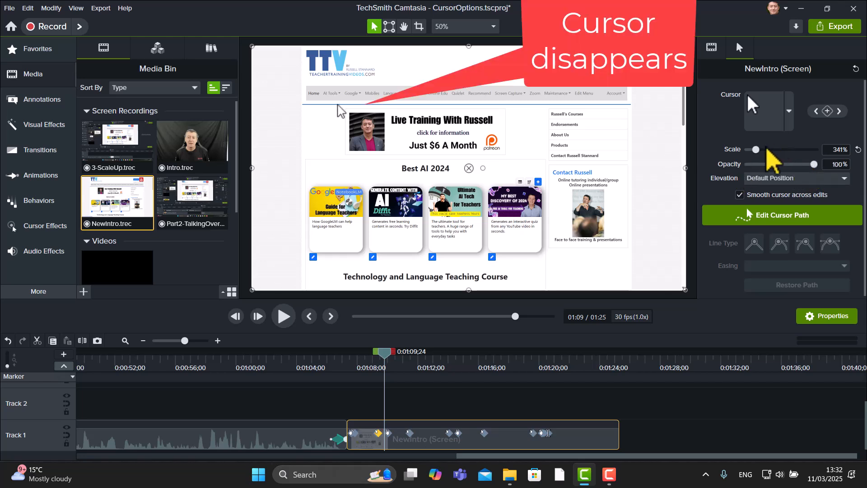
drag(767, 151, 723, 150)
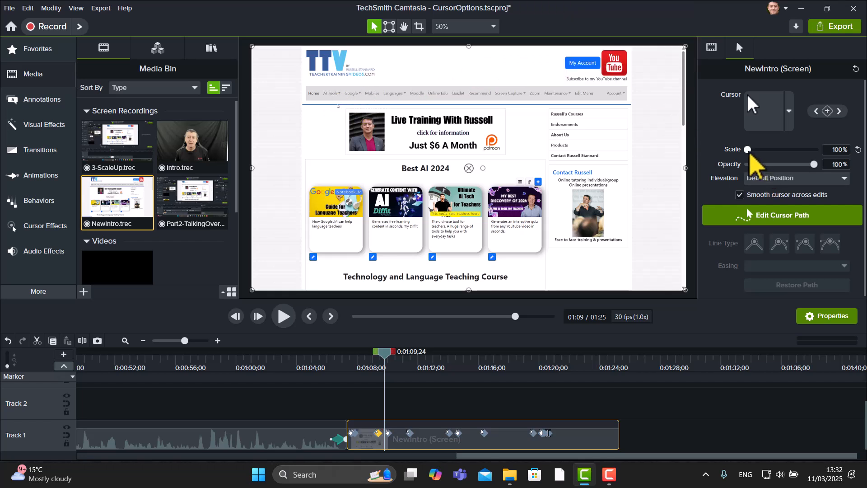
drag(748, 149, 762, 150)
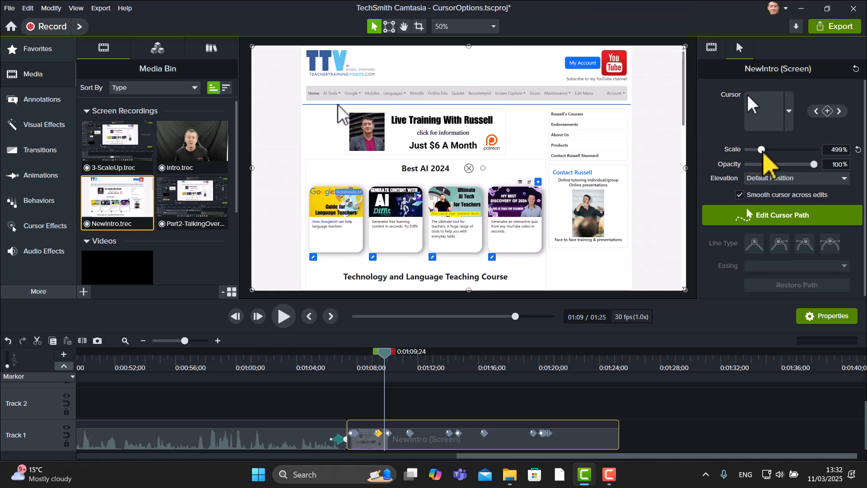
drag(814, 164, 737, 173)
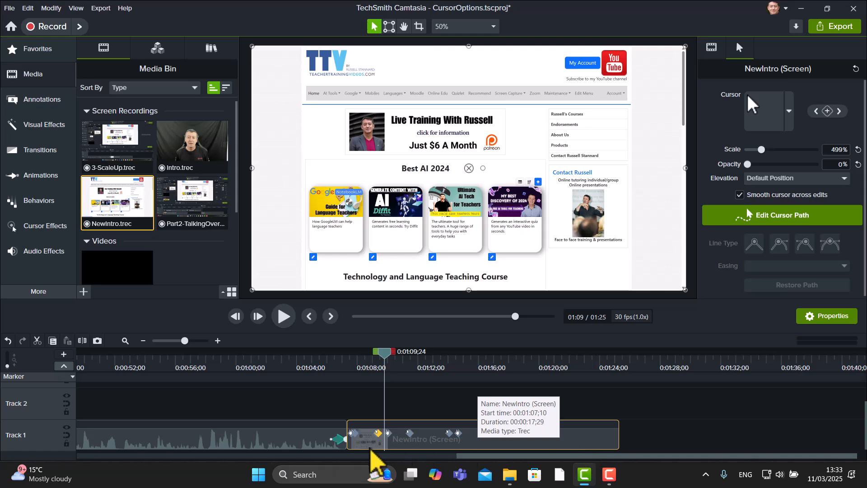
drag(388, 349, 421, 393)
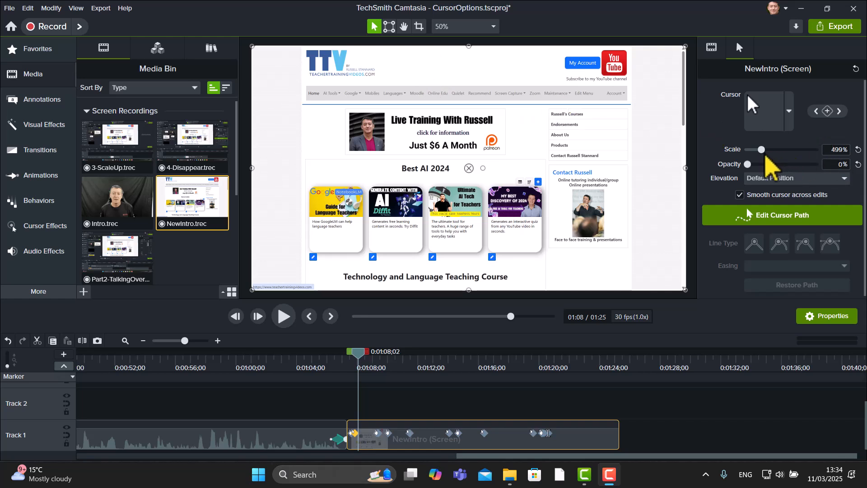
Step: Set the NewIntro clip's cursor scale to 229% and, with the playhead at 0:01:13;21, its opacity to 100%
drag(761, 150, 752, 150)
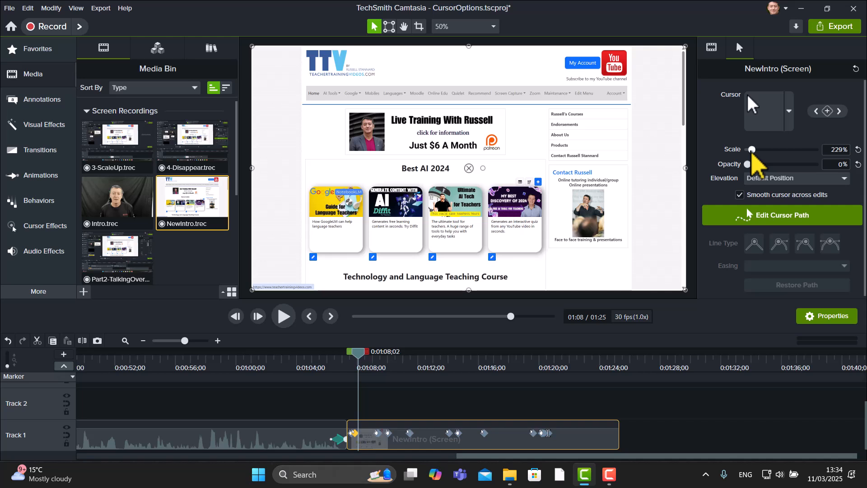
drag(358, 352, 444, 361)
drag(748, 164, 842, 168)
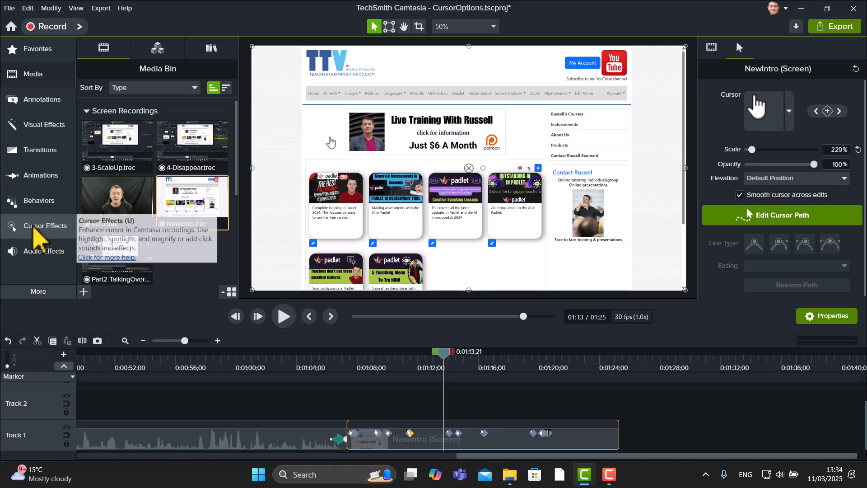
Step: Apply the Cursor Highlight effect to the NewIntro clip, then to it and the Part2-TalkingOverCursor clip selected together
click(34, 226)
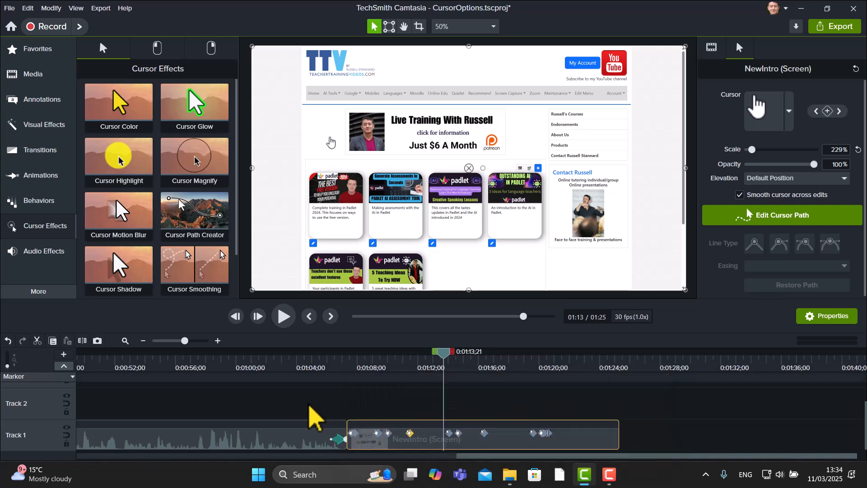
drag(118, 158, 470, 435)
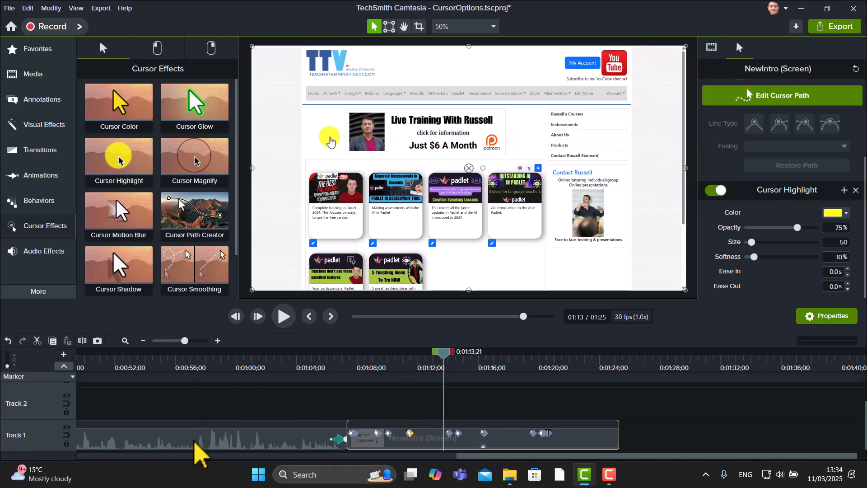
drag(241, 396, 399, 434)
mouse_move(116, 158)
mouse_down()
mouse_move(349, 343)
mouse_move(351, 412)
mouse_move(129, 169)
mouse_up()
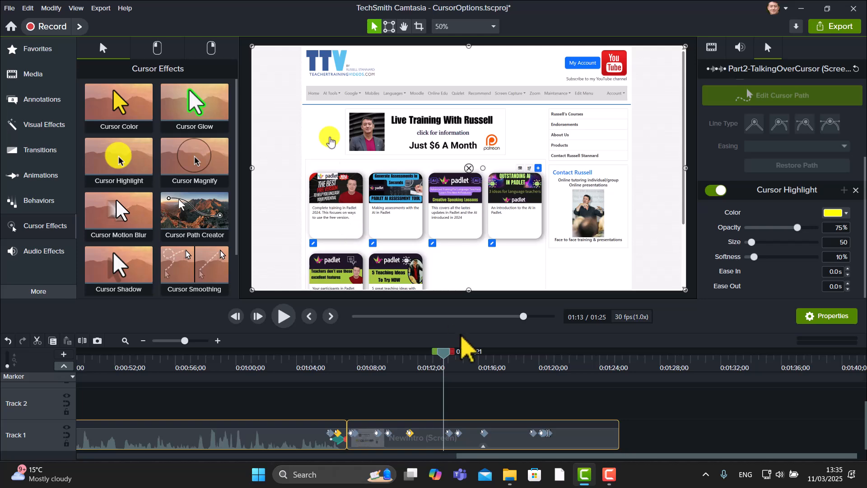
Step: Set the NewIntro clip's cursor highlight opacity to 51% and its size to 93
click(826, 319)
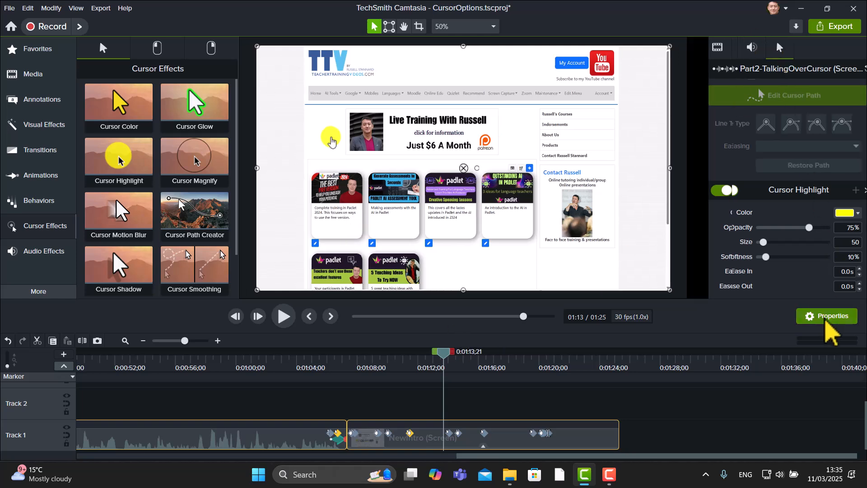
click(826, 319)
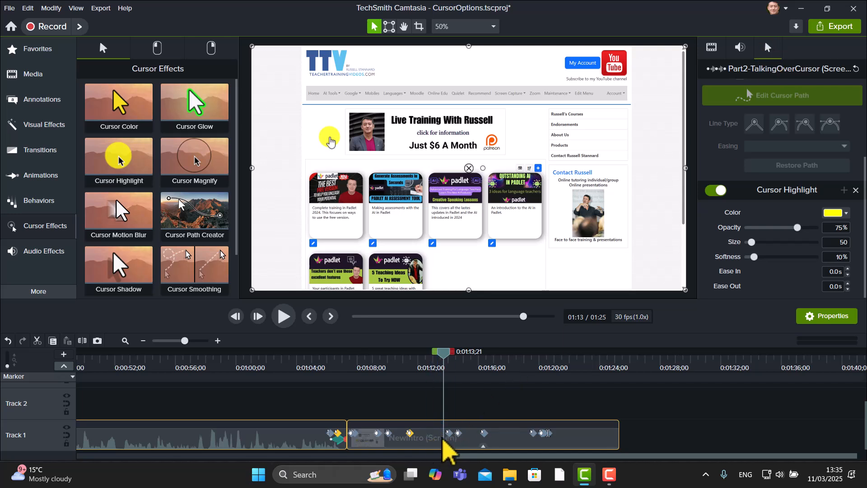
click(445, 442)
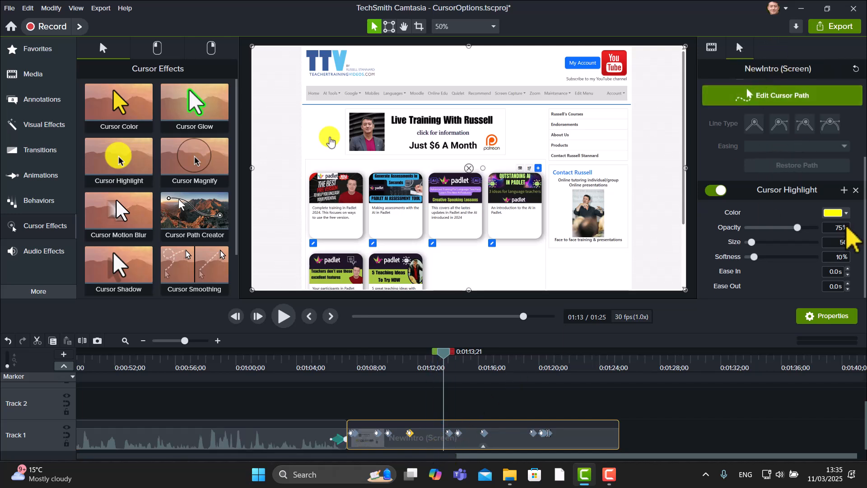
click(847, 213)
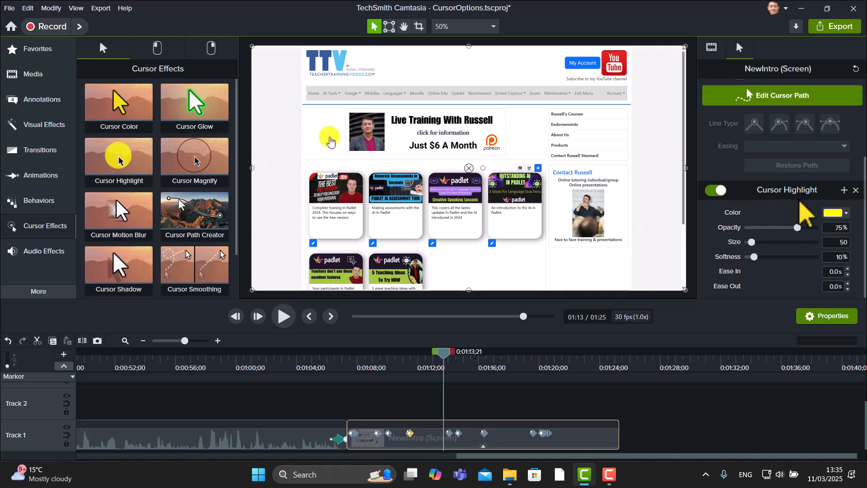
scroll(853, 208, up, 3)
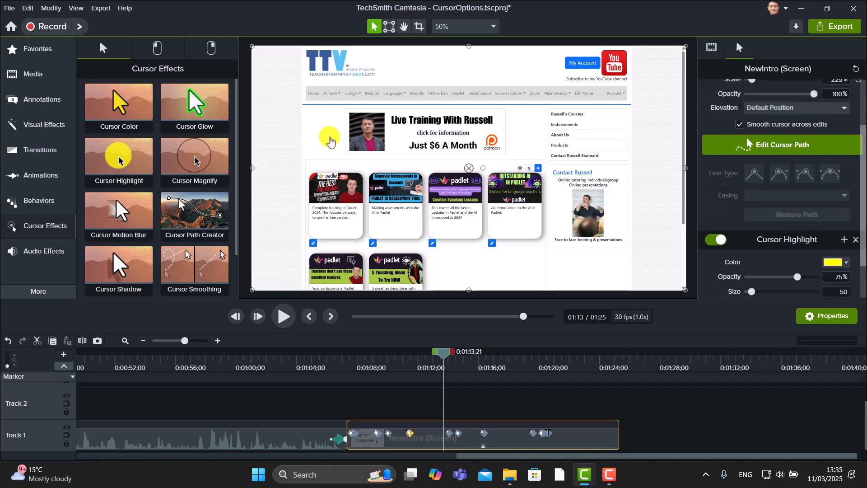
scroll(782, 190, down, 3)
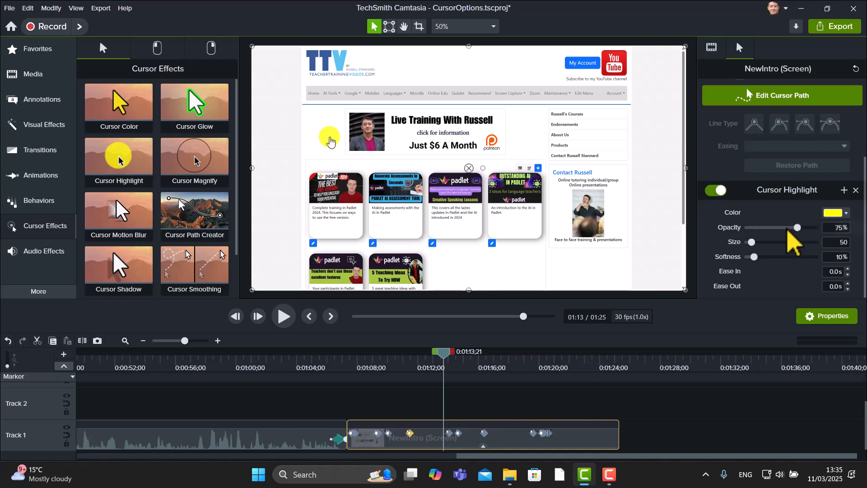
drag(797, 228, 782, 230)
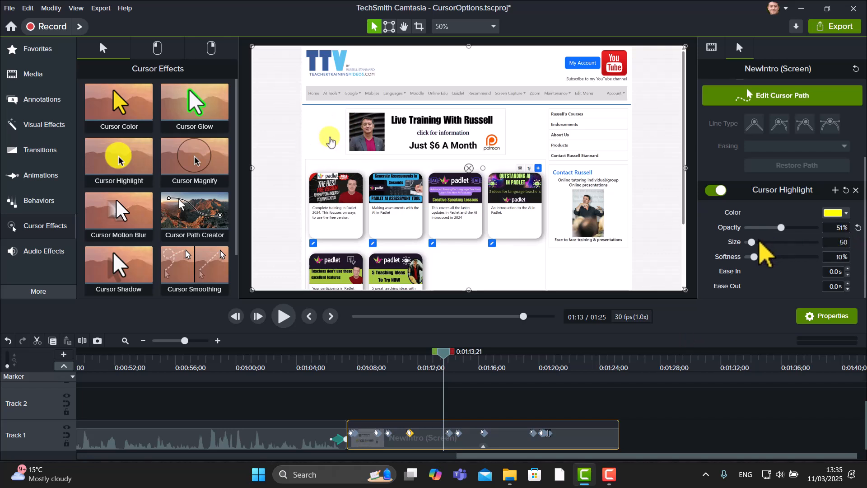
mouse_move(754, 243)
mouse_down()
mouse_move(763, 255)
mouse_move(757, 244)
mouse_up()
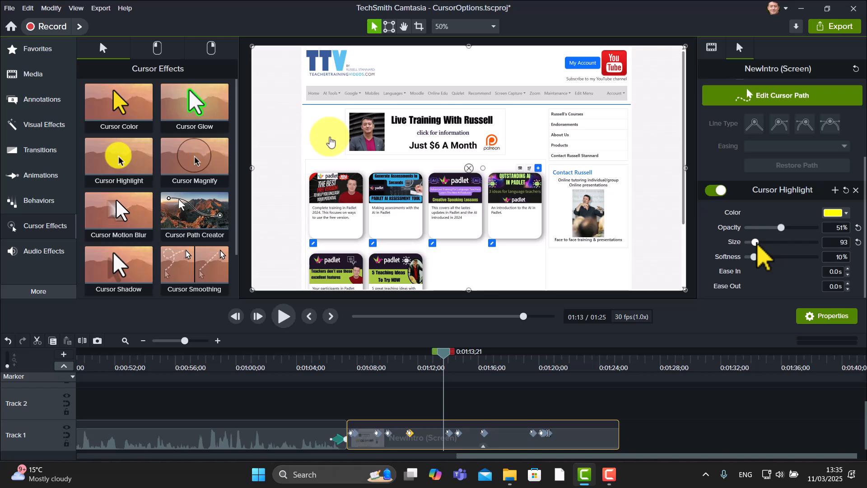
Step: Try the green default swatch as the cursor highlight colour and undo the change
click(843, 213)
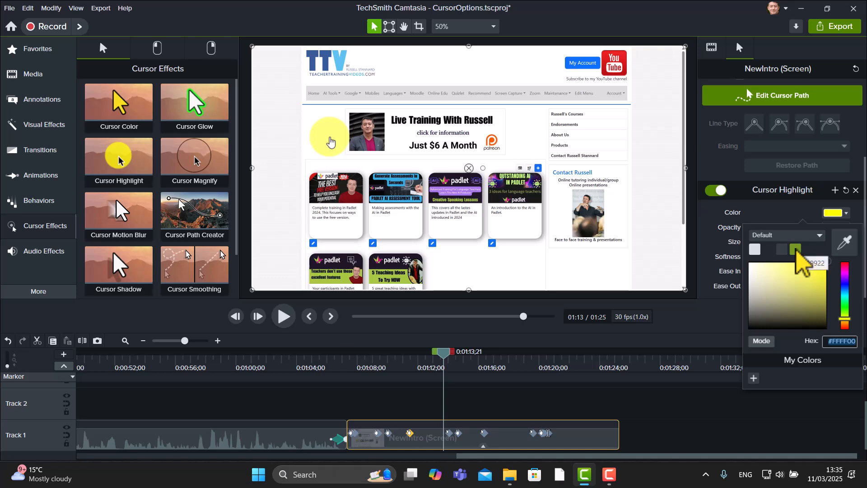
click(796, 250)
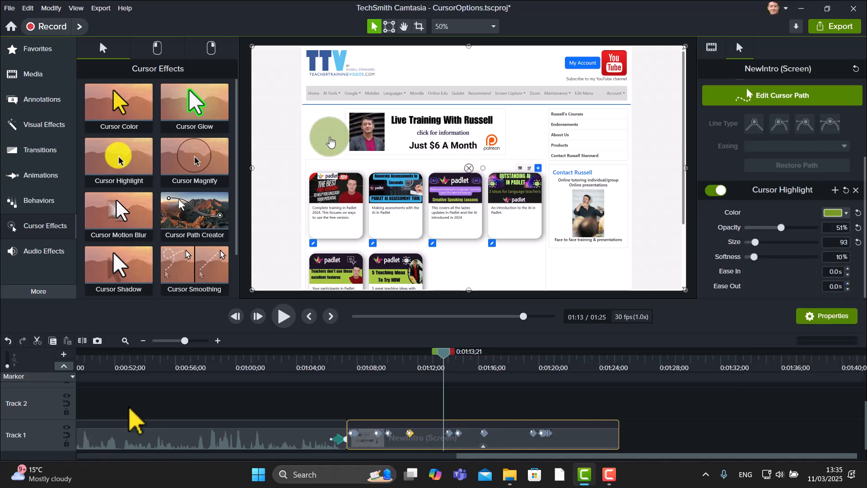
click(7, 341)
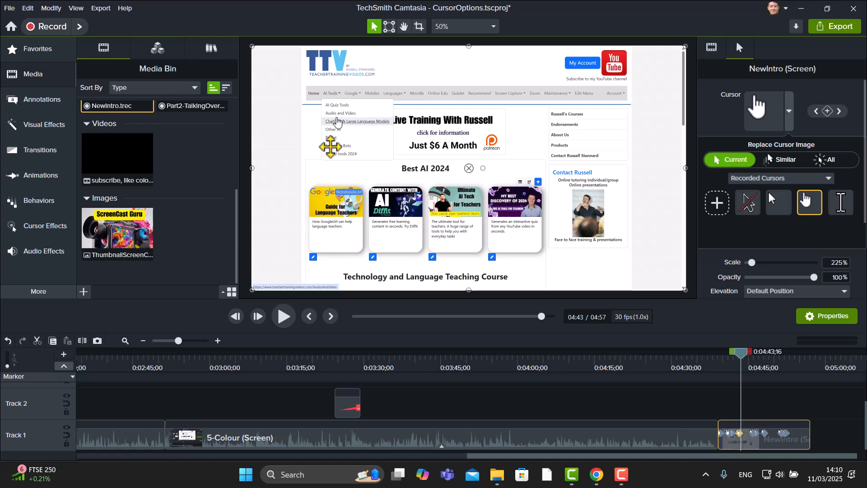
Step: Set the hand cursor's scale to 444% in the NewIntro clip and show the available cursor effects
scroll(794, 156, down, 3)
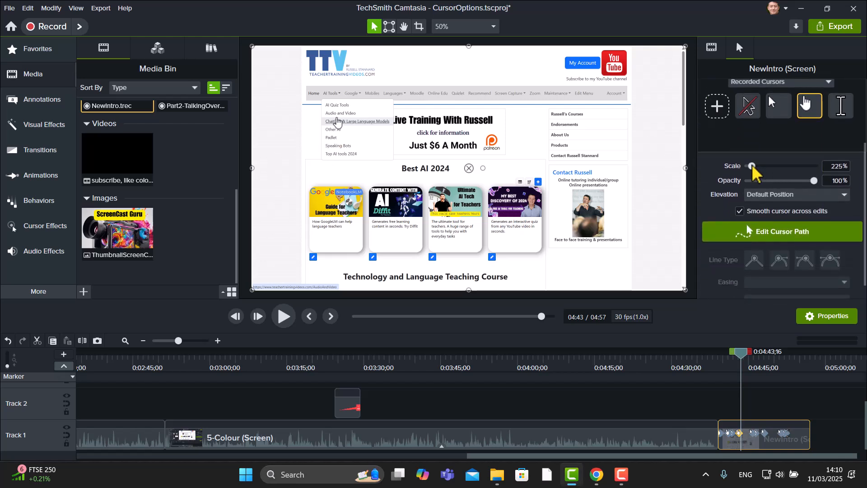
drag(752, 166, 759, 170)
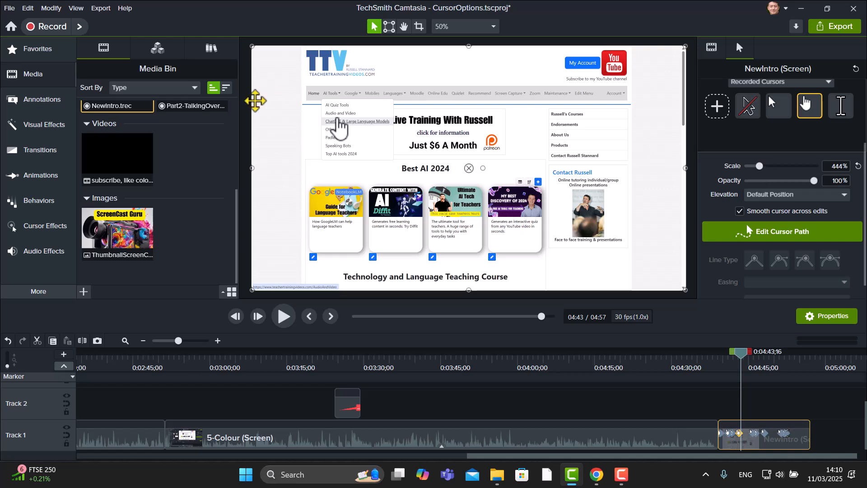
click(35, 228)
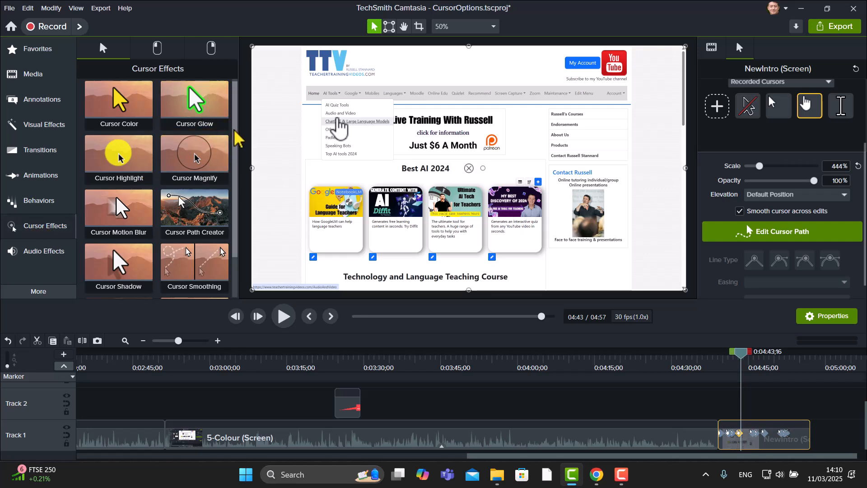
Step: Apply the Cursor Shadow effect to the NewIntro clip and set its opacity to 47% and its blur to 9
drag(234, 130, 238, 162)
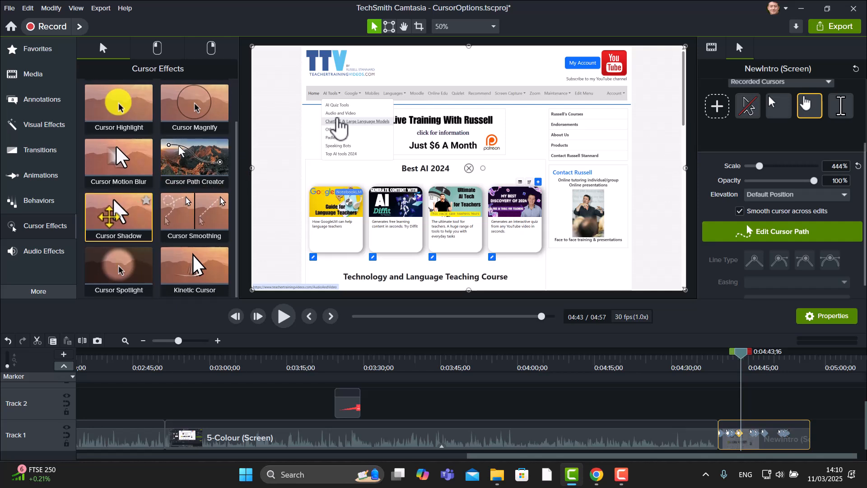
drag(110, 218, 766, 448)
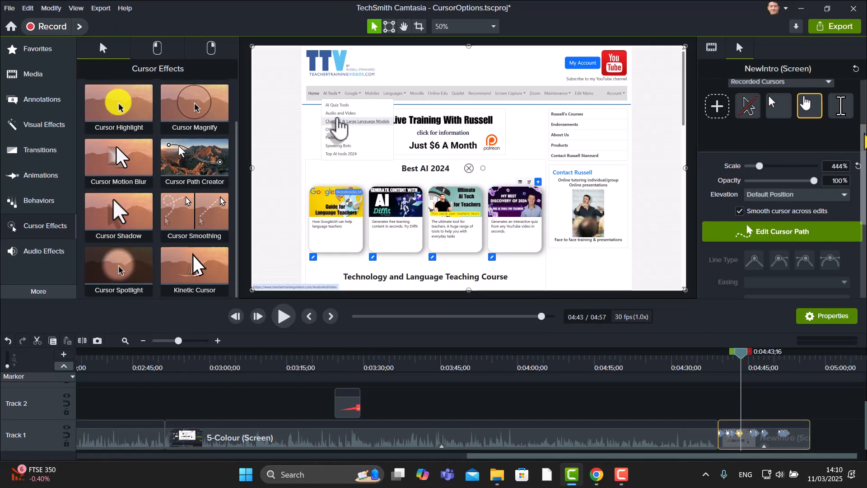
scroll(863, 141, down, 3)
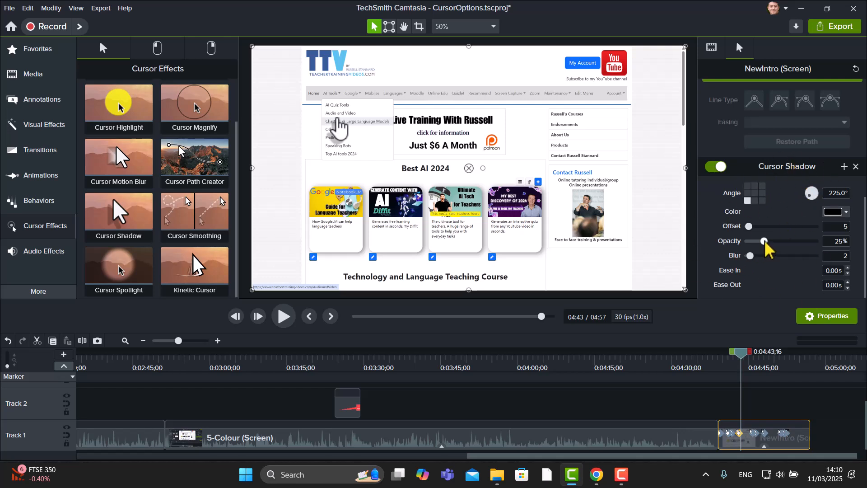
drag(764, 241, 750, 229)
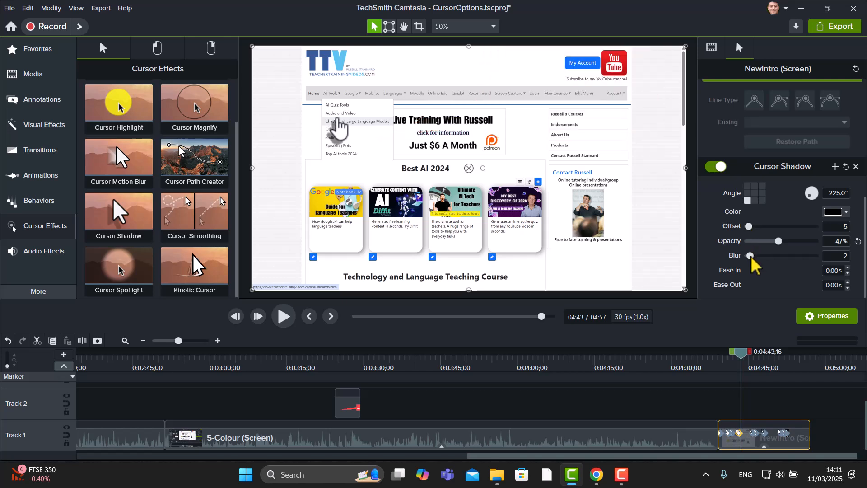
drag(752, 256, 761, 256)
Step: Play back the NewIntro clip to check the cursor shadow and the left-click rings
click(284, 317)
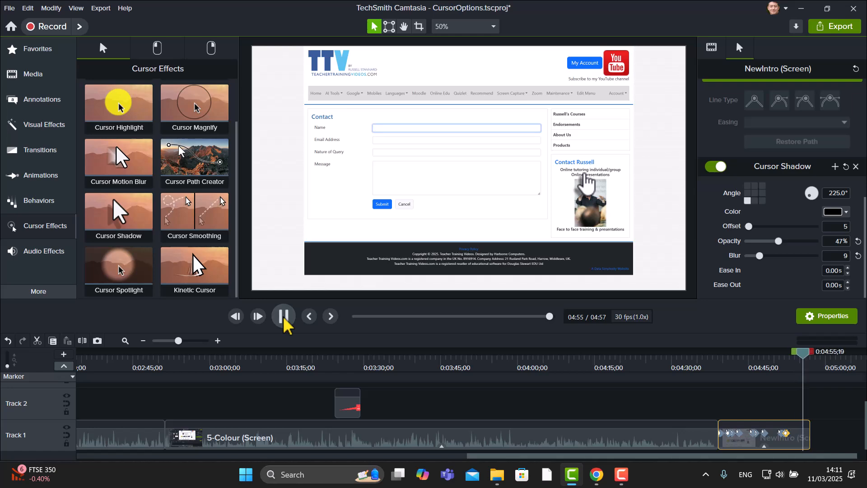
click(284, 320)
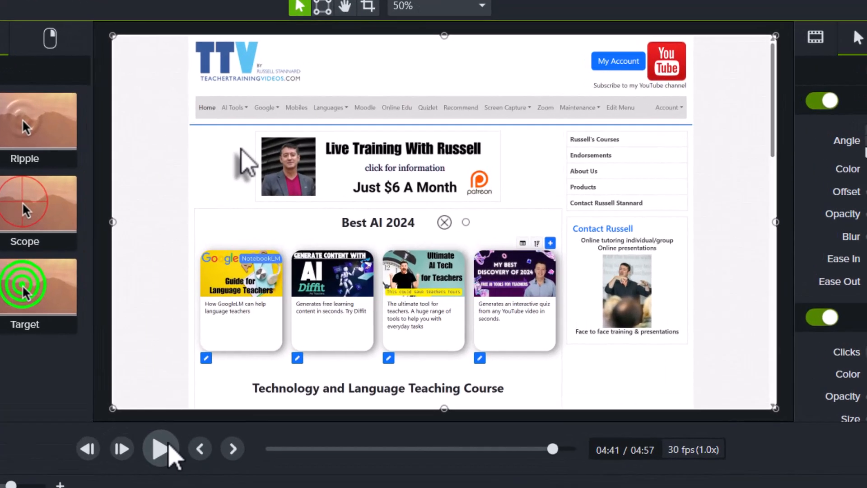
click(162, 449)
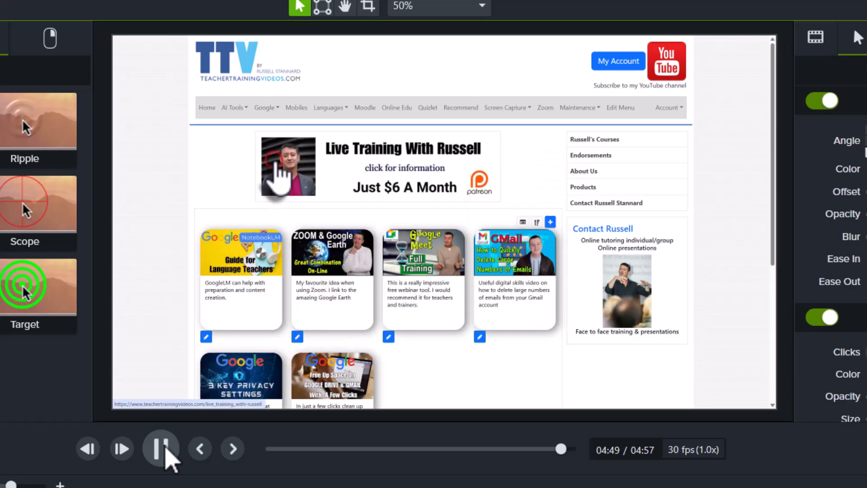
click(165, 447)
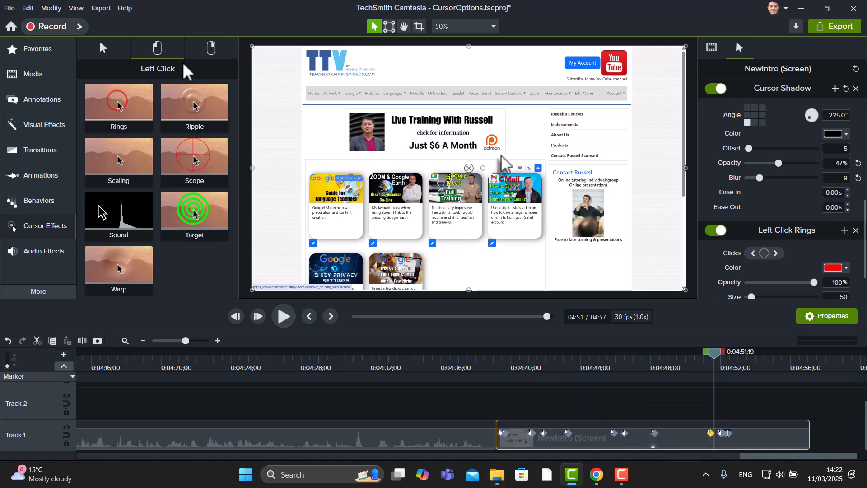
click(35, 226)
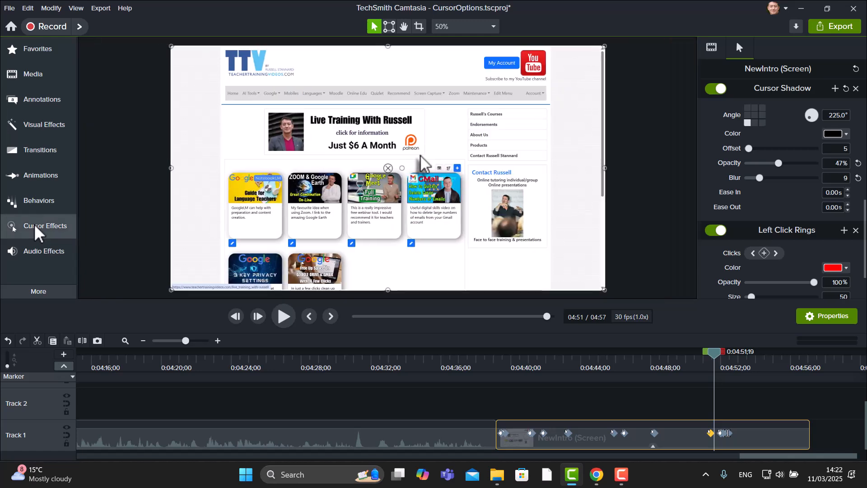
click(35, 225)
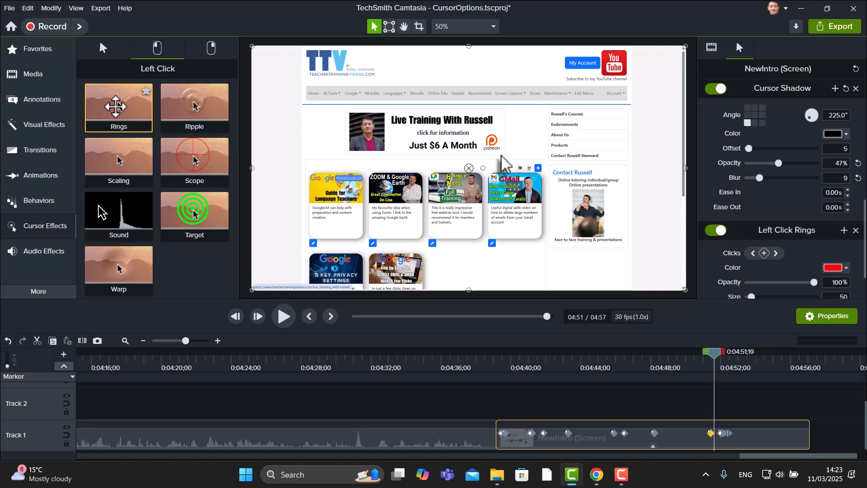
mouse_move(116, 105)
mouse_down()
mouse_move(272, 142)
mouse_move(587, 350)
mouse_move(613, 429)
mouse_move(461, 267)
mouse_move(133, 105)
mouse_up()
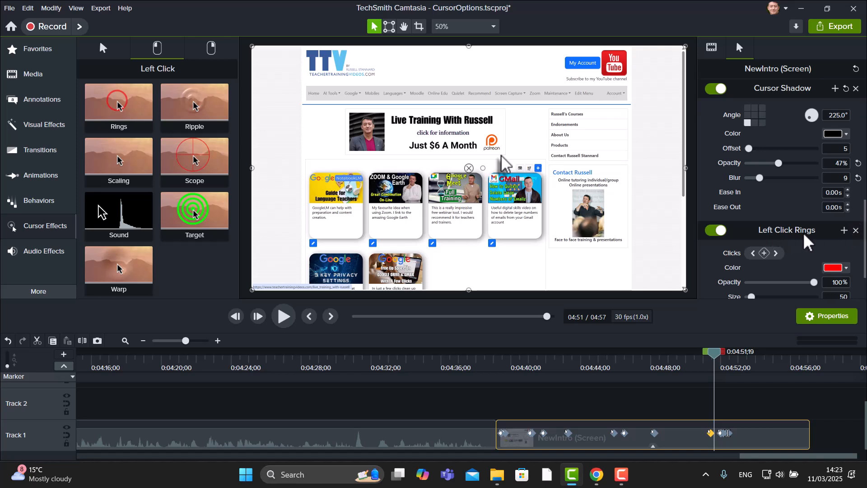
Step: Replace the Left Click Rings effect on the NewIntro clip with the left-click Scaling effect
click(856, 230)
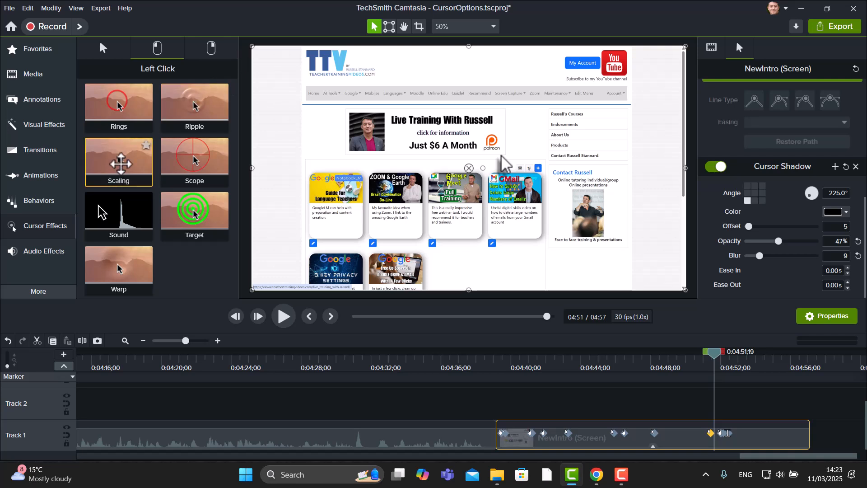
drag(121, 164, 597, 436)
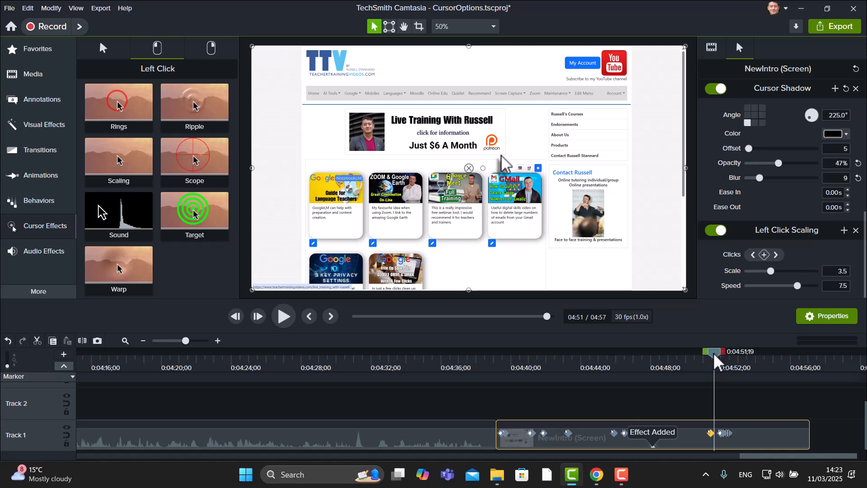
Step: Play back the NewIntro clip from about 04:41 to check the left-click scaling
drag(714, 352, 536, 381)
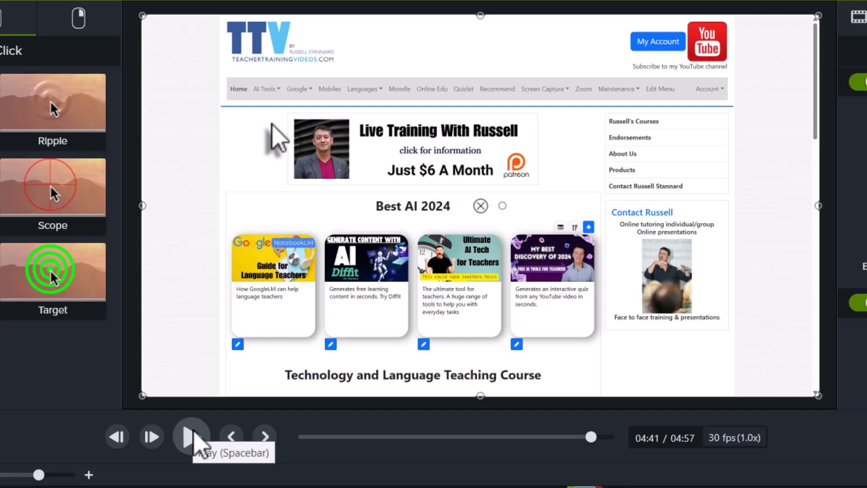
click(193, 435)
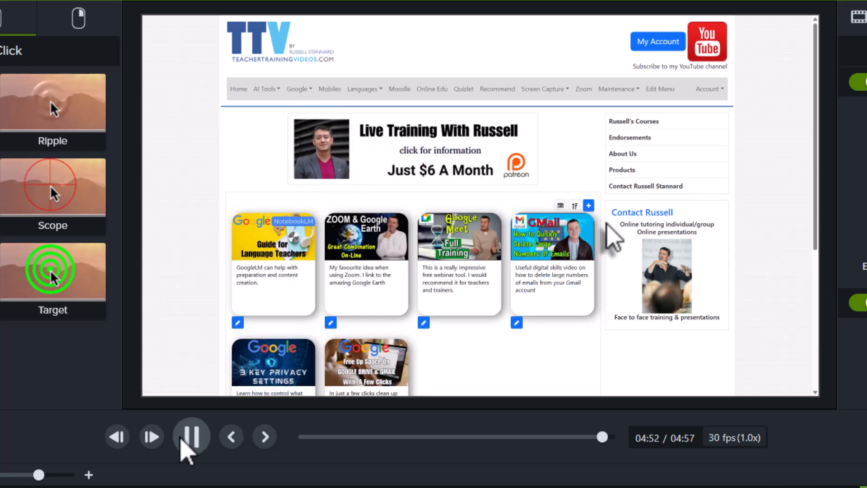
click(191, 437)
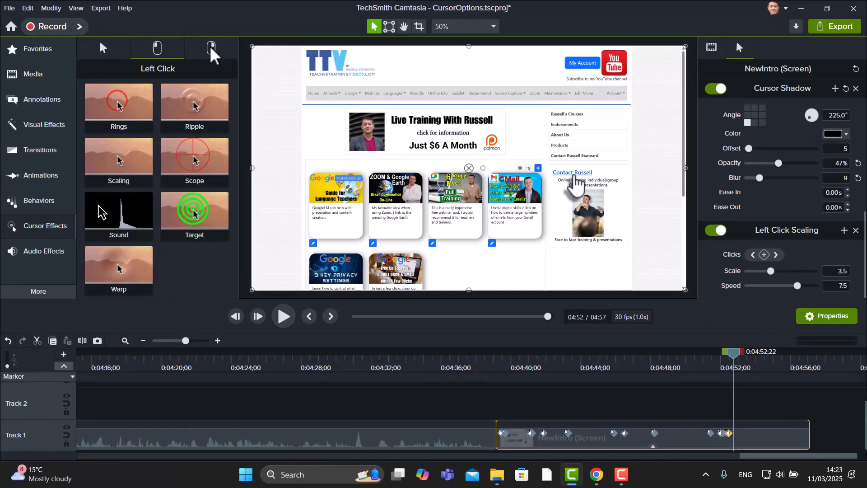
Step: Examine the available right-click cursor effects and return to the left-click effects
click(211, 49)
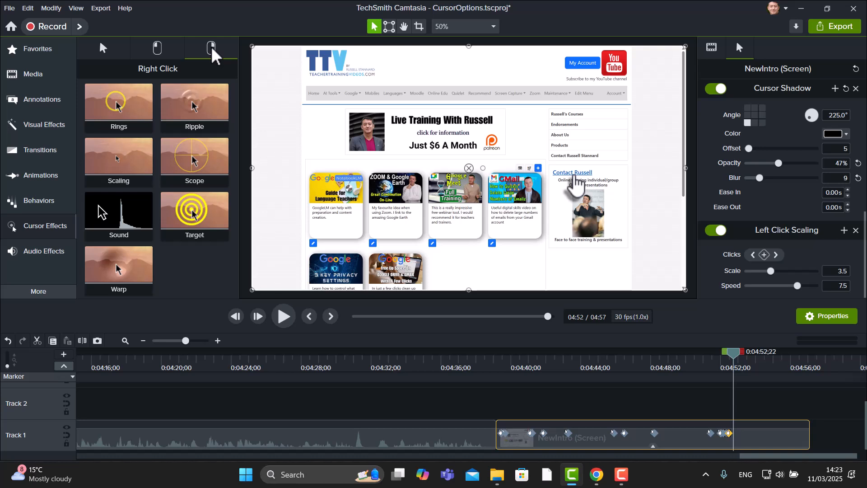
click(157, 48)
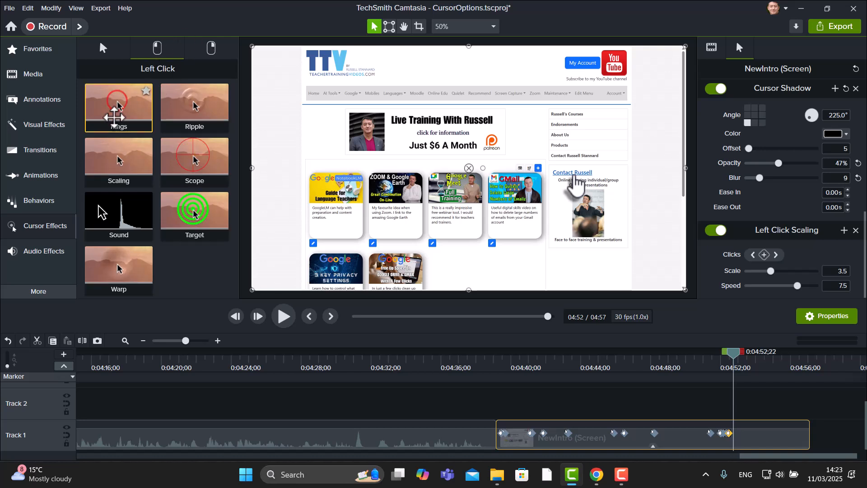